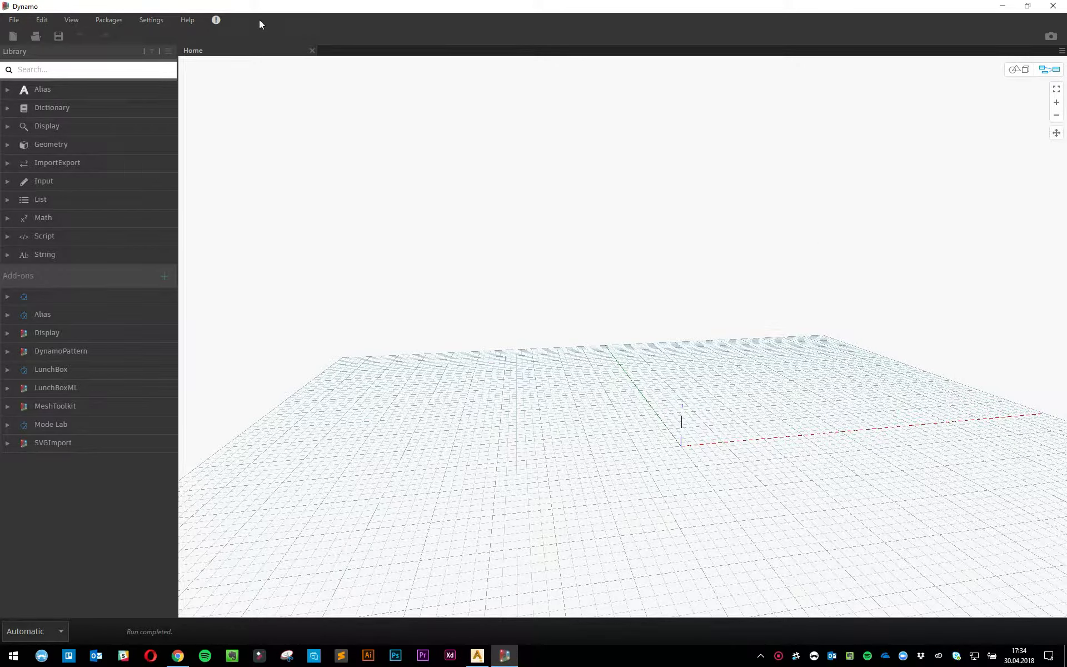
Step: Open the Basics sample graph Basics_Basic02 from the sample files supplied with the program
click(190, 21)
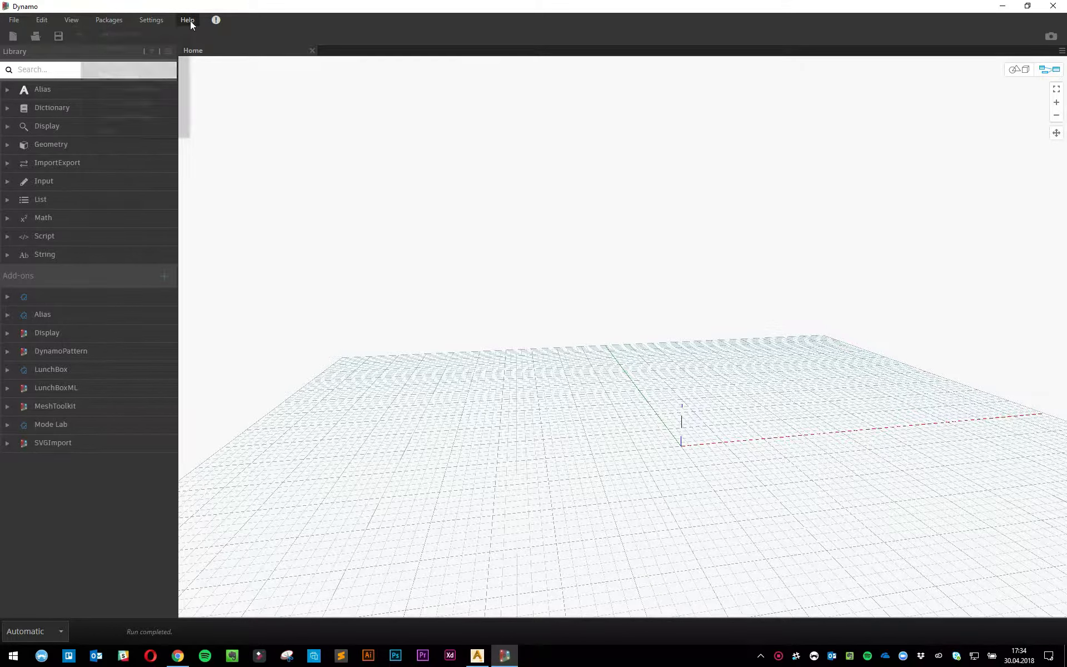
mouse_move(172, 48)
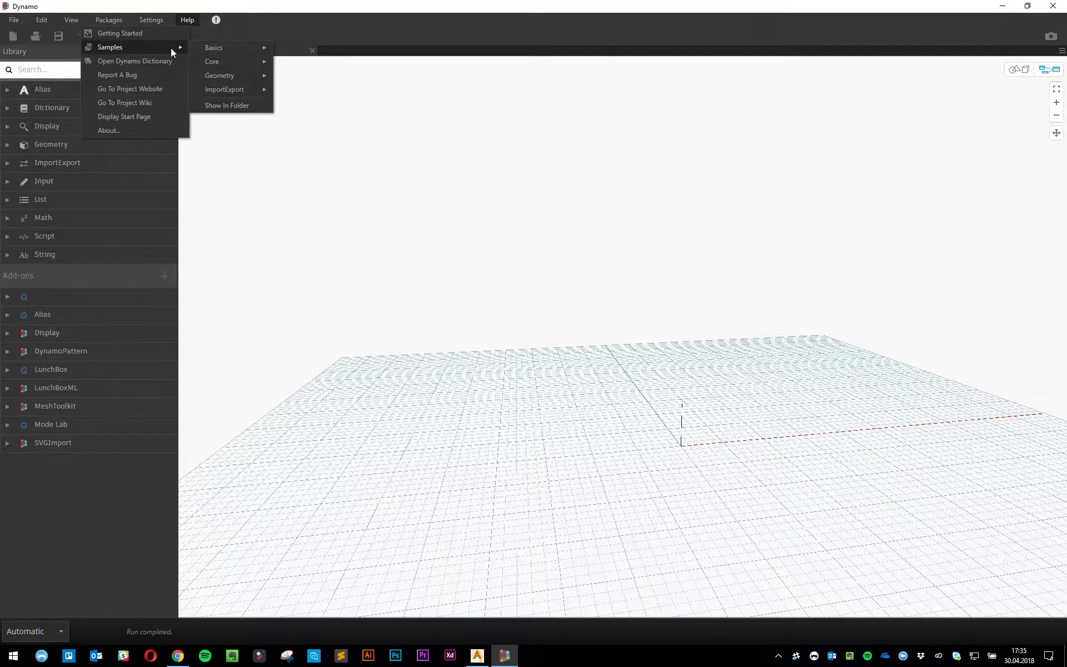
mouse_move(223, 48)
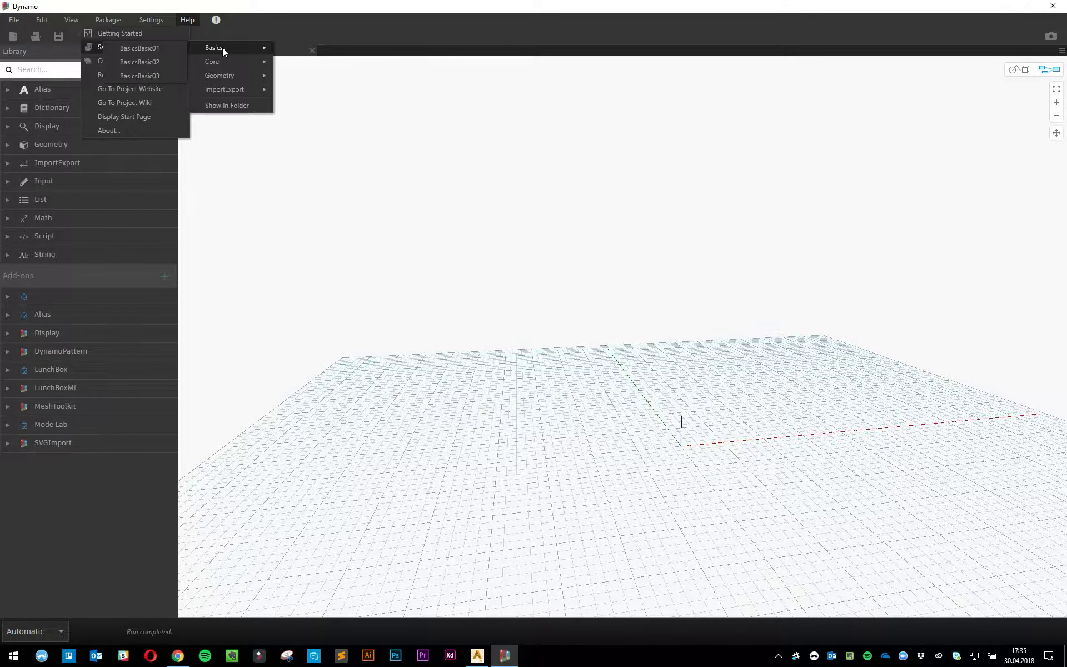
click(166, 62)
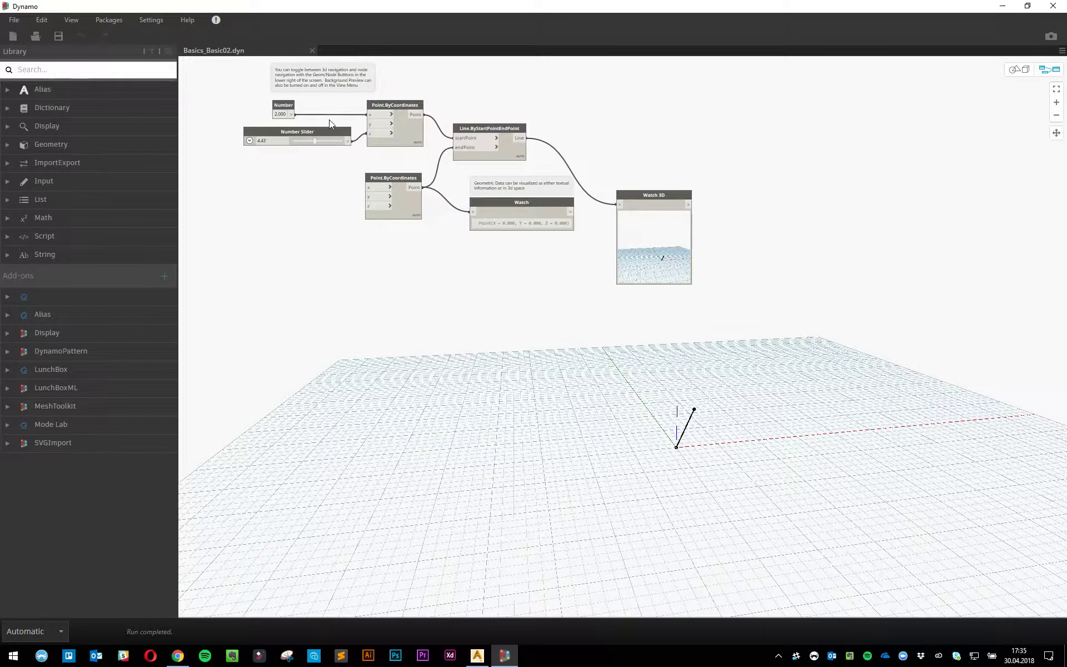
middle_drag(406, 289, 468, 457)
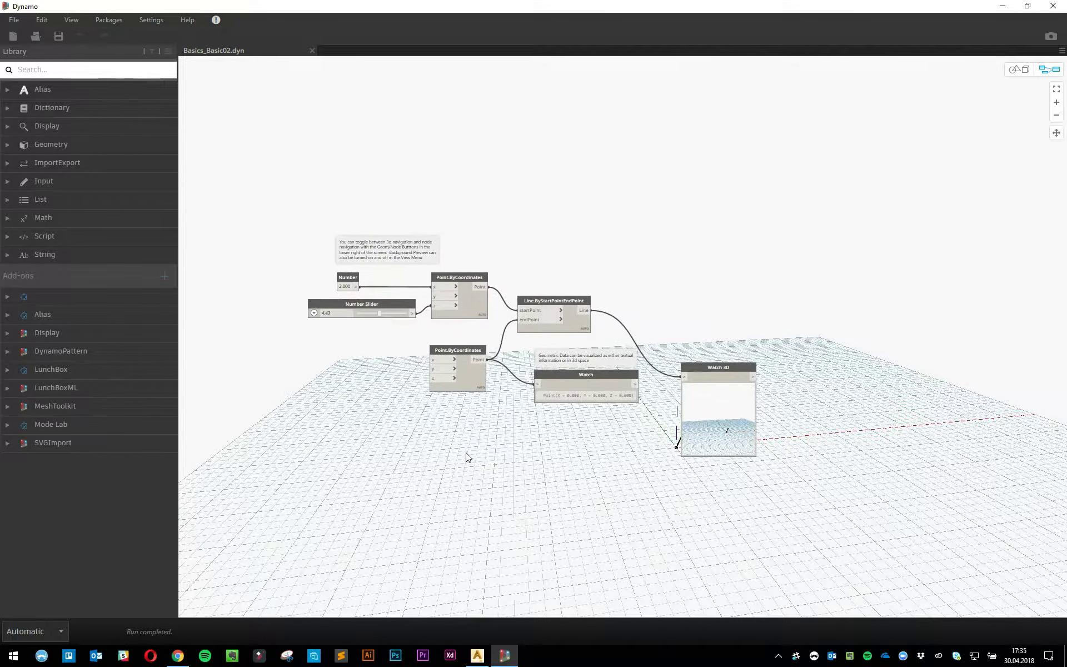
scroll(469, 357, up, 4)
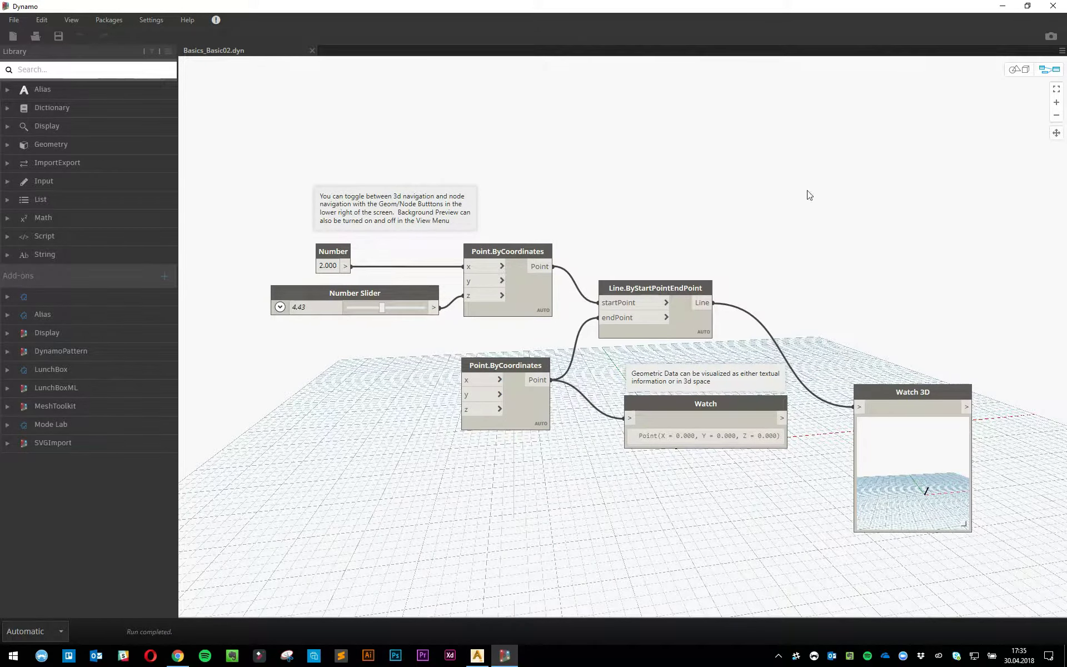
Step: Examine the sample's line in 3D geometry navigation and compare it with the node graph that generates it
click(1017, 70)
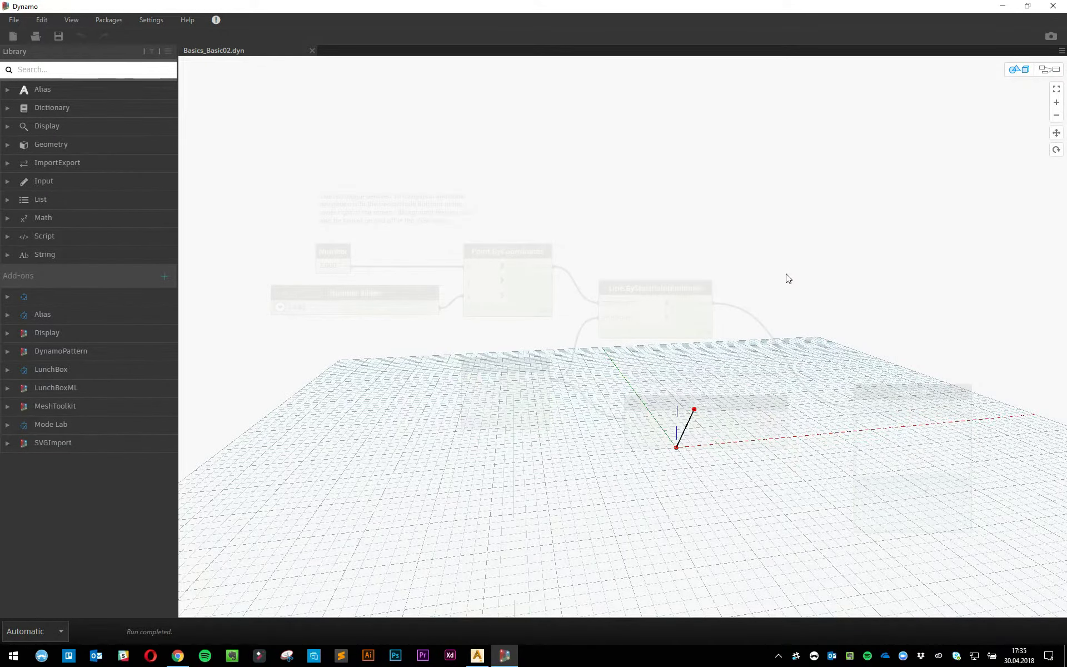
right_drag(788, 278, 734, 313)
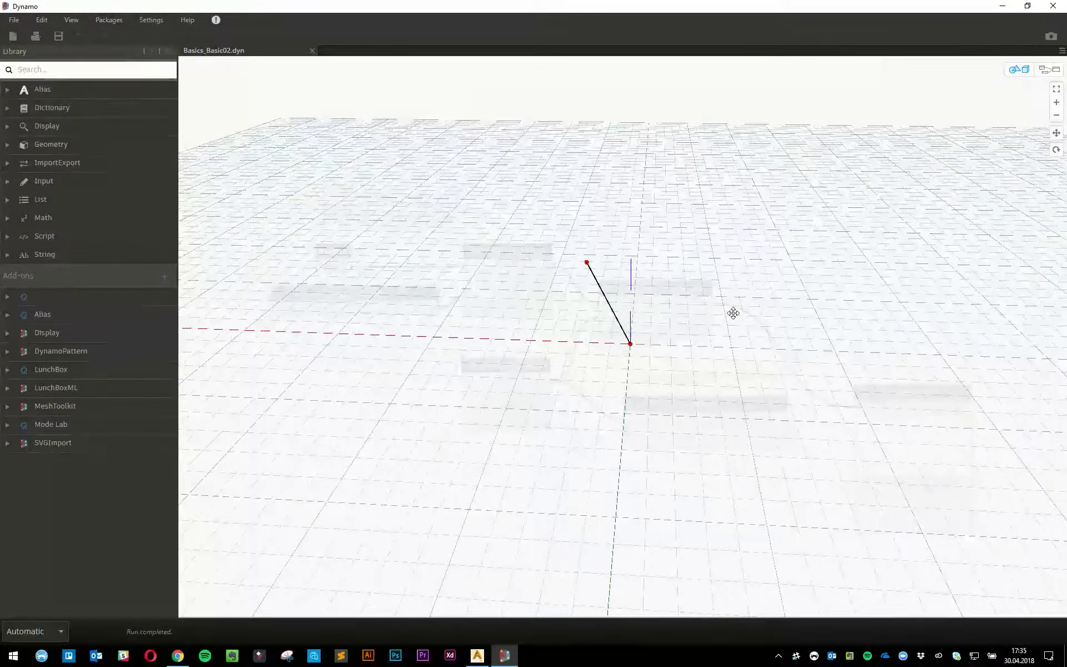
click(1050, 68)
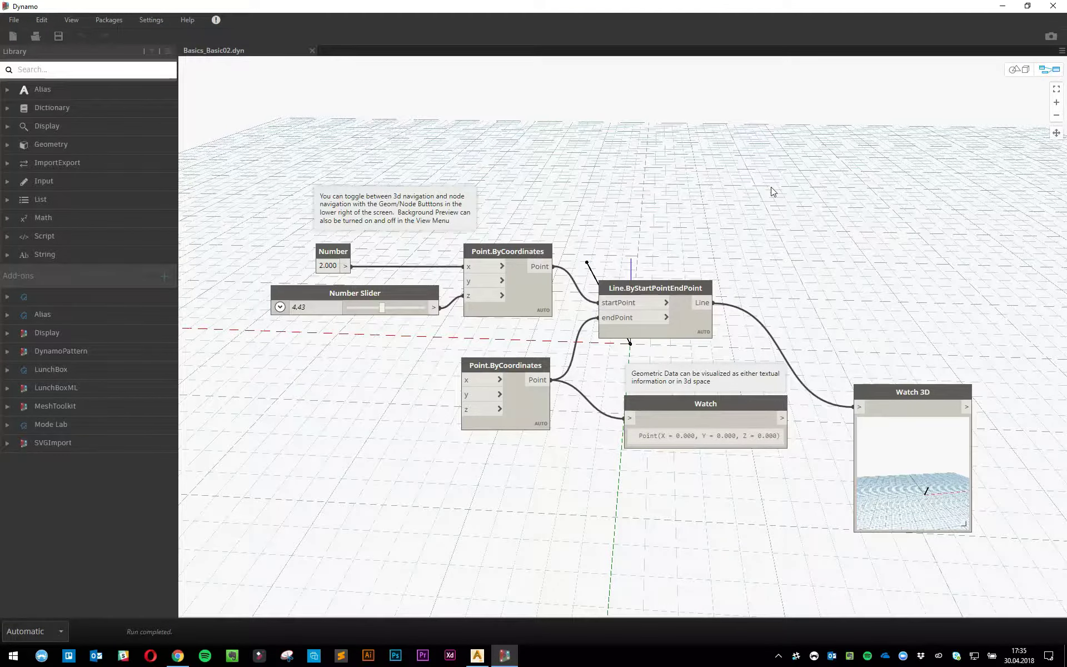
middle_drag(771, 187, 765, 141)
scroll(765, 141, up, 1)
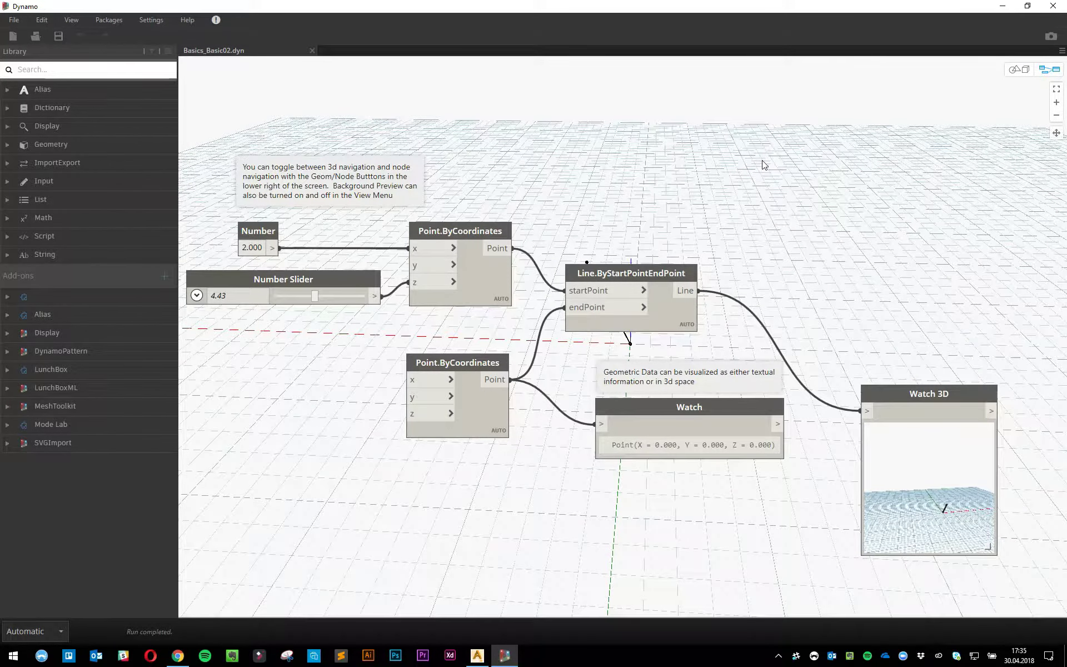
scroll(703, 205, down, 3)
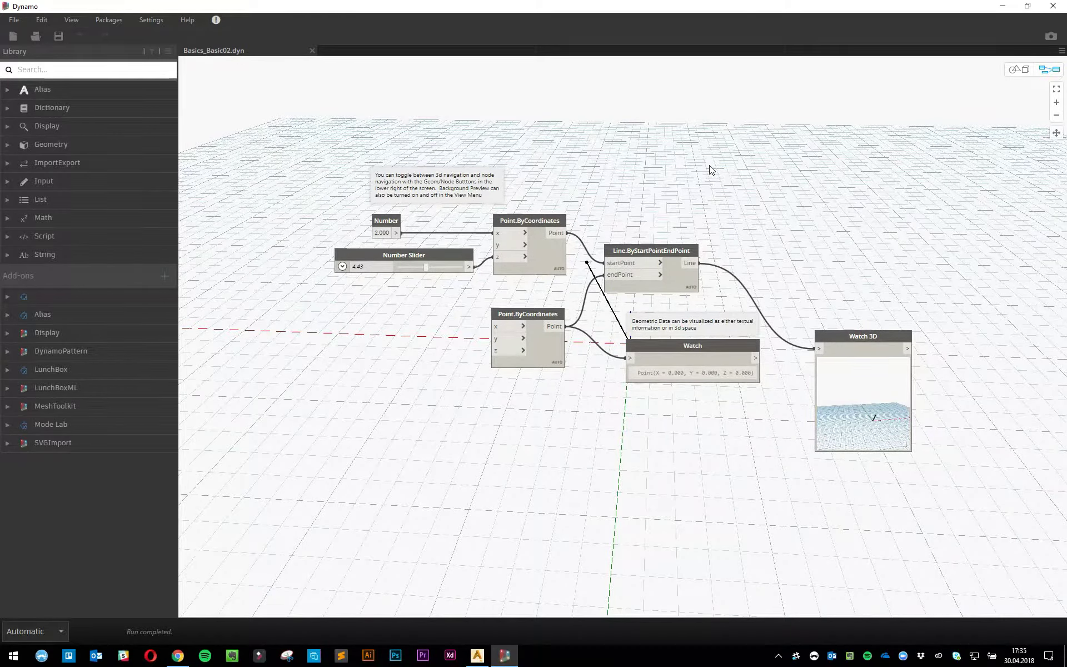
middle_drag(710, 170, 712, 189)
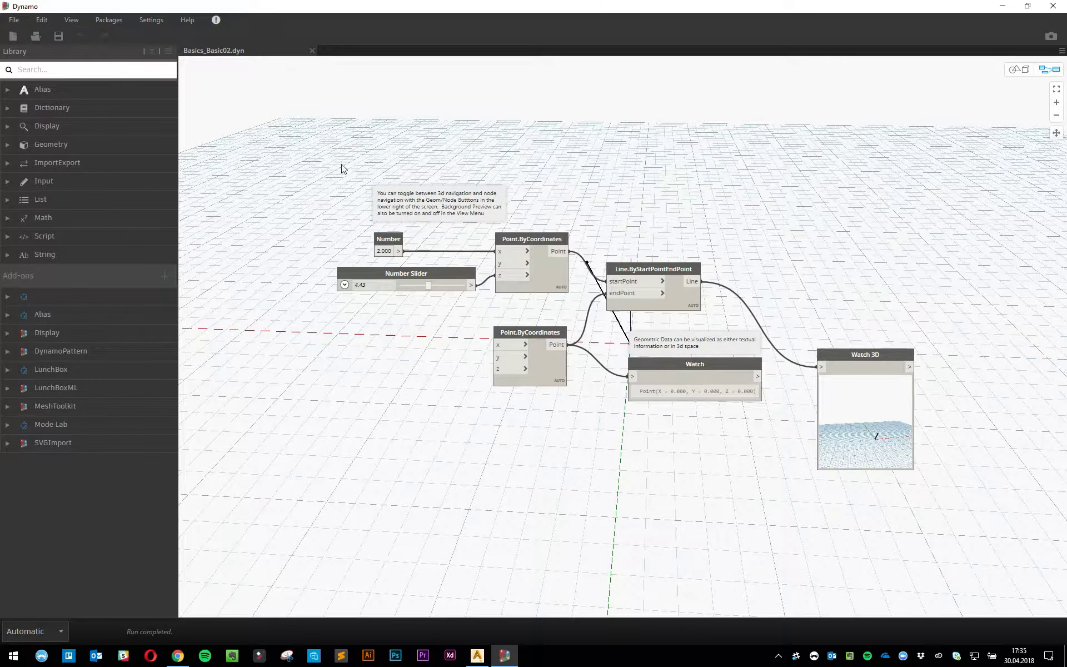
click(1017, 70)
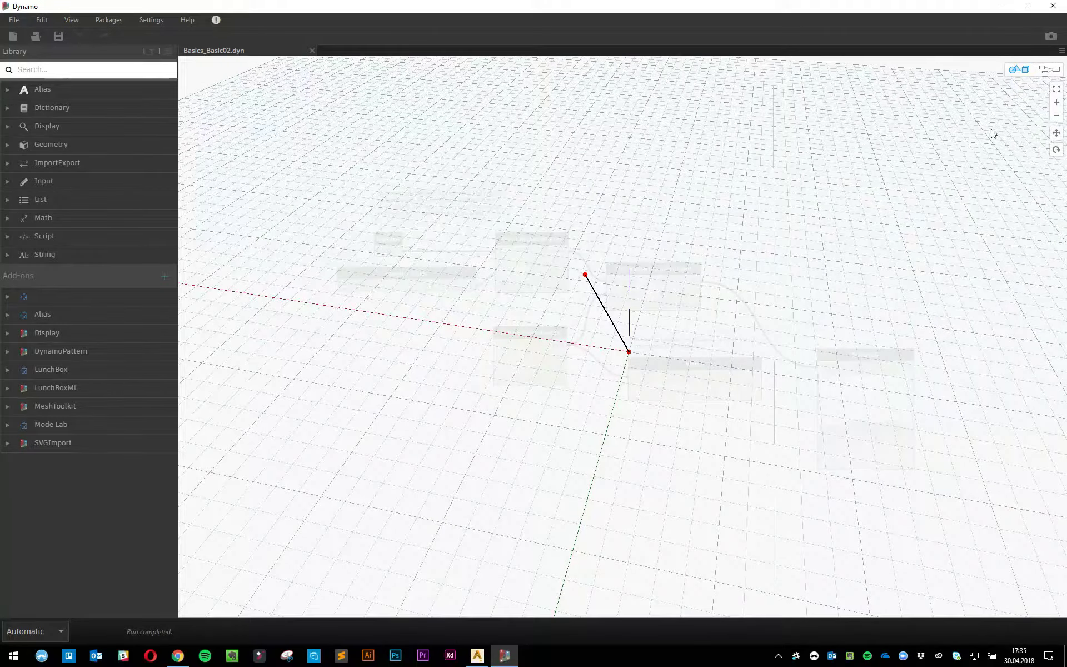
click(1049, 70)
Step: Capture the Dynamo window with Snipping Tool, showing the line in 3D geometry navigation with the node graph out of sight
middle_drag(676, 312, 266, 620)
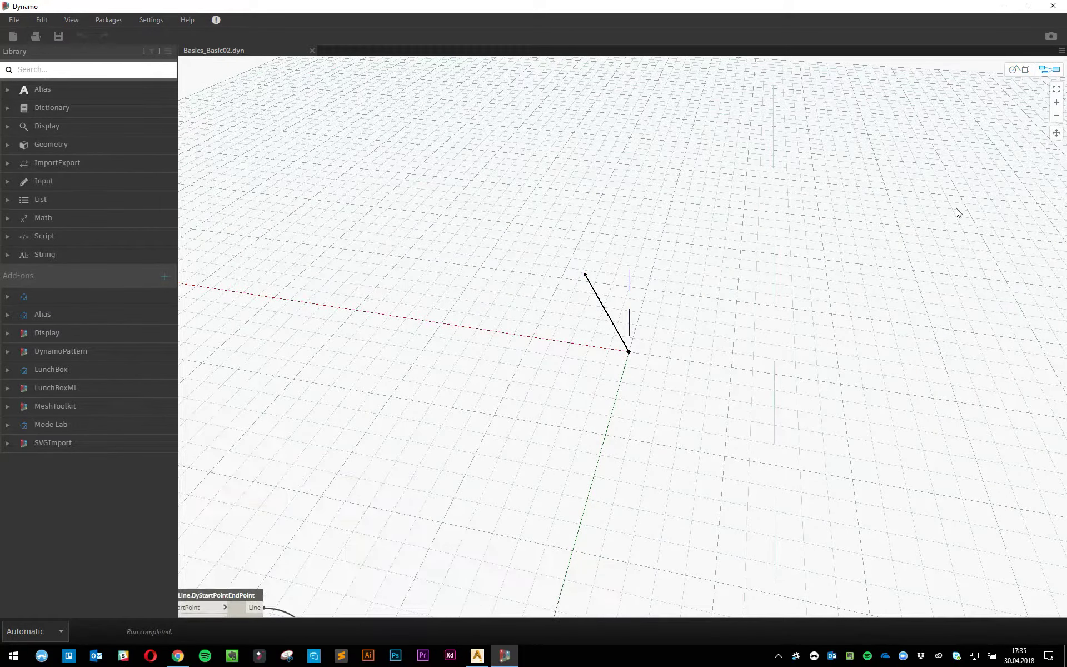
click(1049, 74)
right_drag(879, 229, 417, 443)
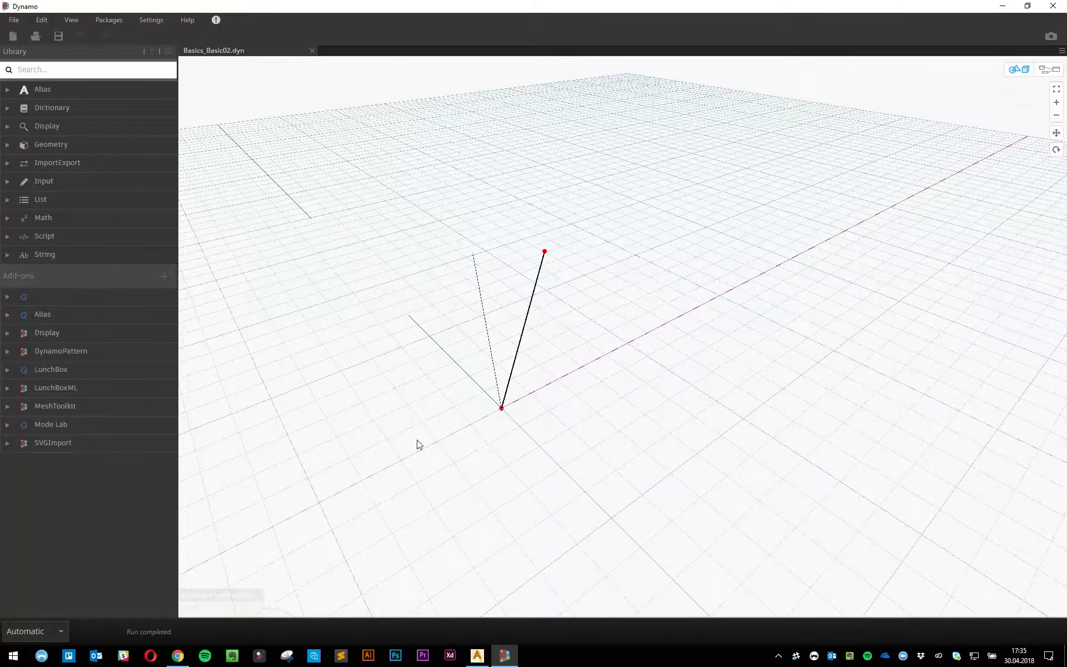
click(287, 655)
click(272, 589)
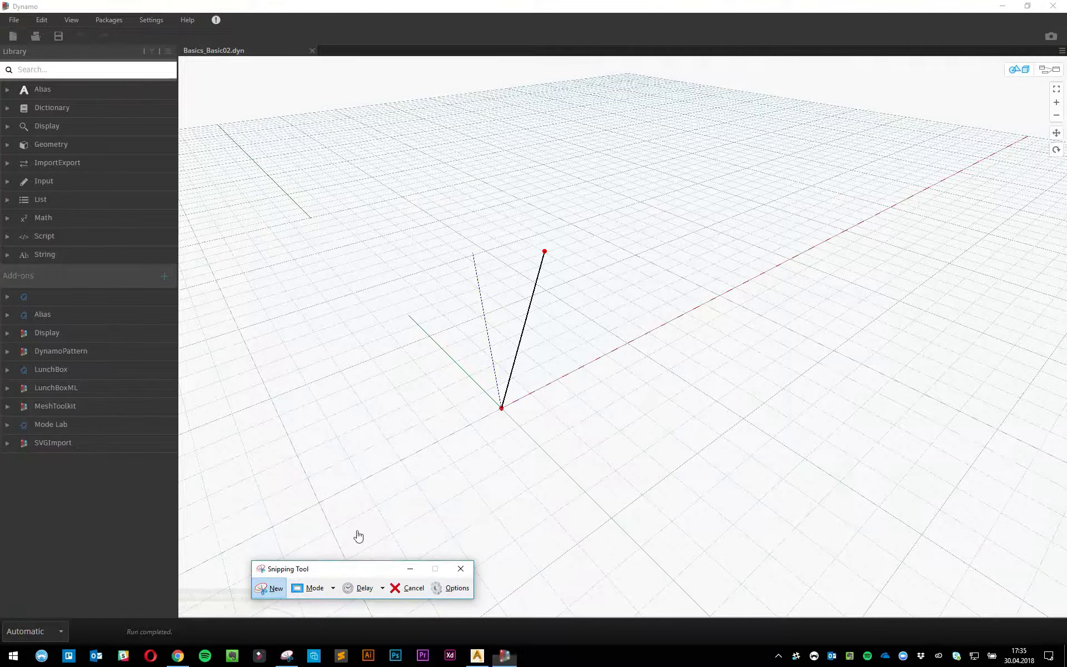
click(553, 286)
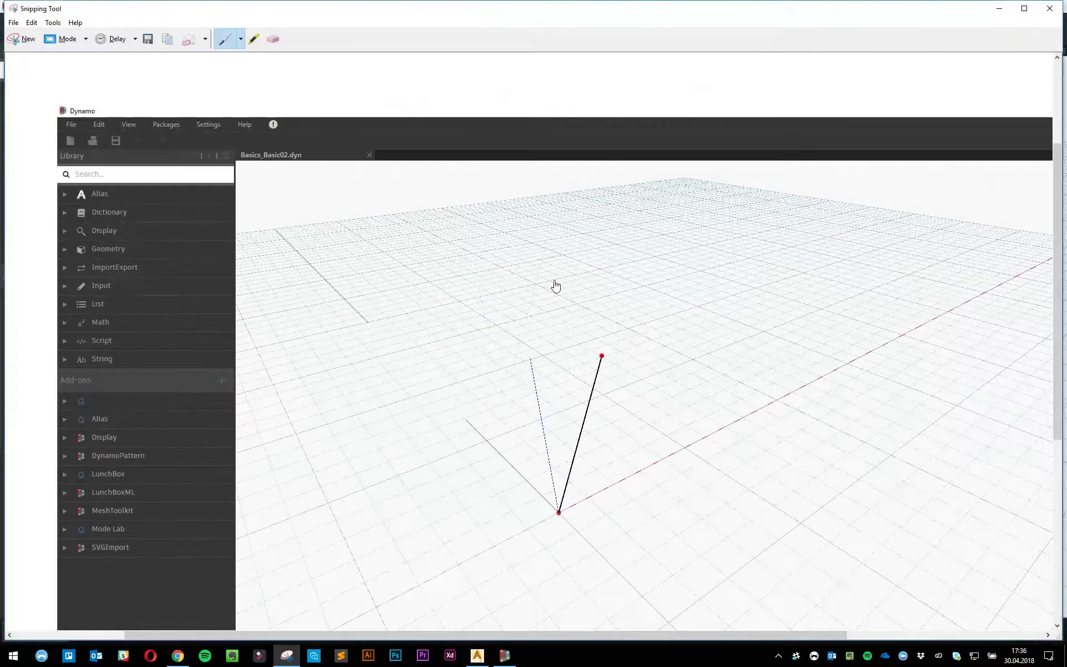
Step: Set the snip window aside, return to Dynamo's graph navigation and delete all nodes of the sample graph
drag(893, 15, 825, 26)
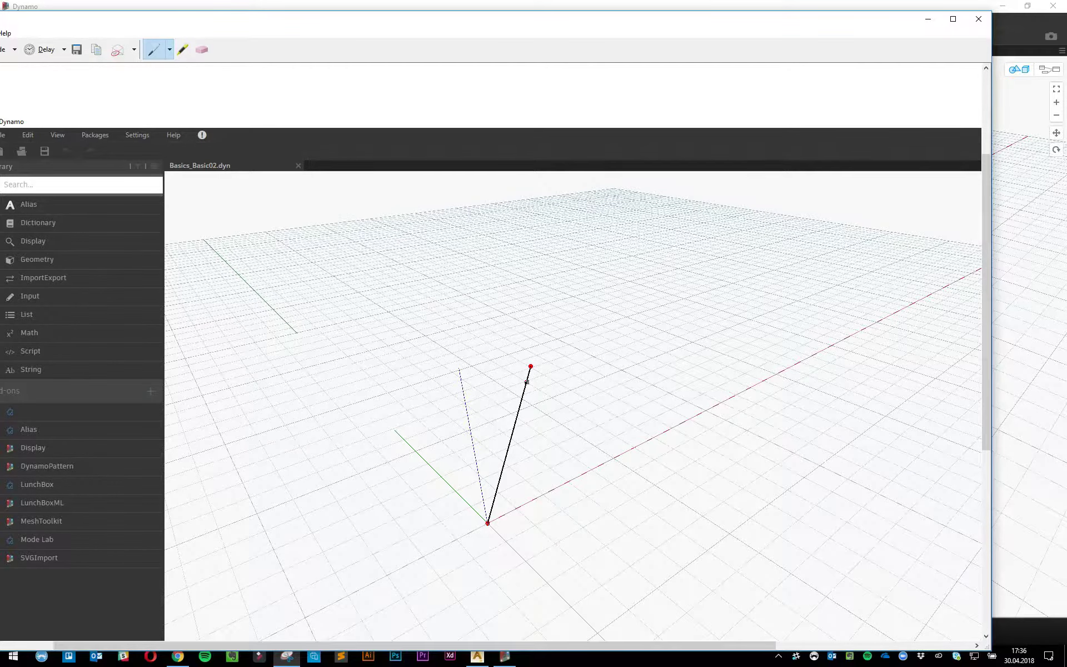
drag(891, 27, 866, 148)
click(898, 51)
click(1043, 70)
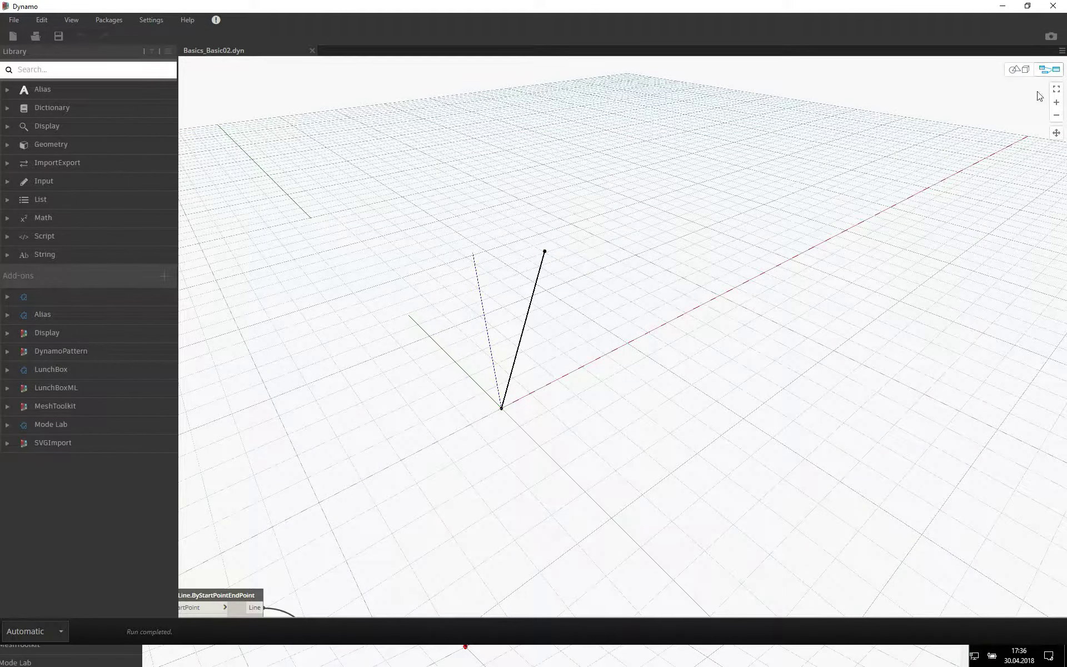
drag(398, 263, 927, 555)
key(Delete)
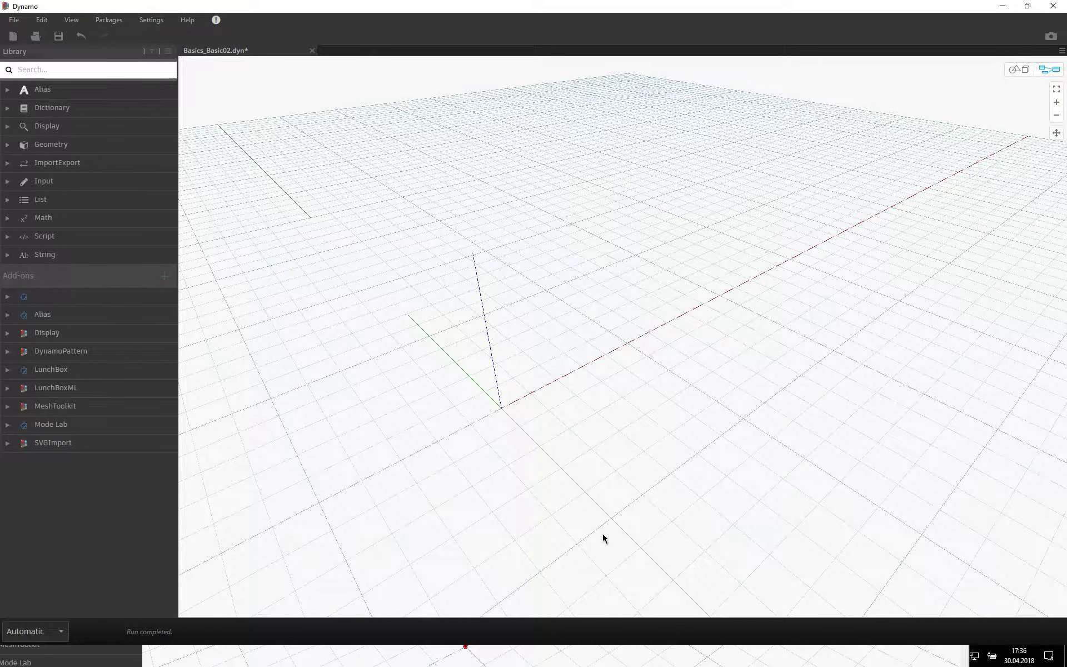
Step: Switch to the captured snip in Snipping Tool, maximize it and circle the whole line with the blue pen
key(alt+Tab)
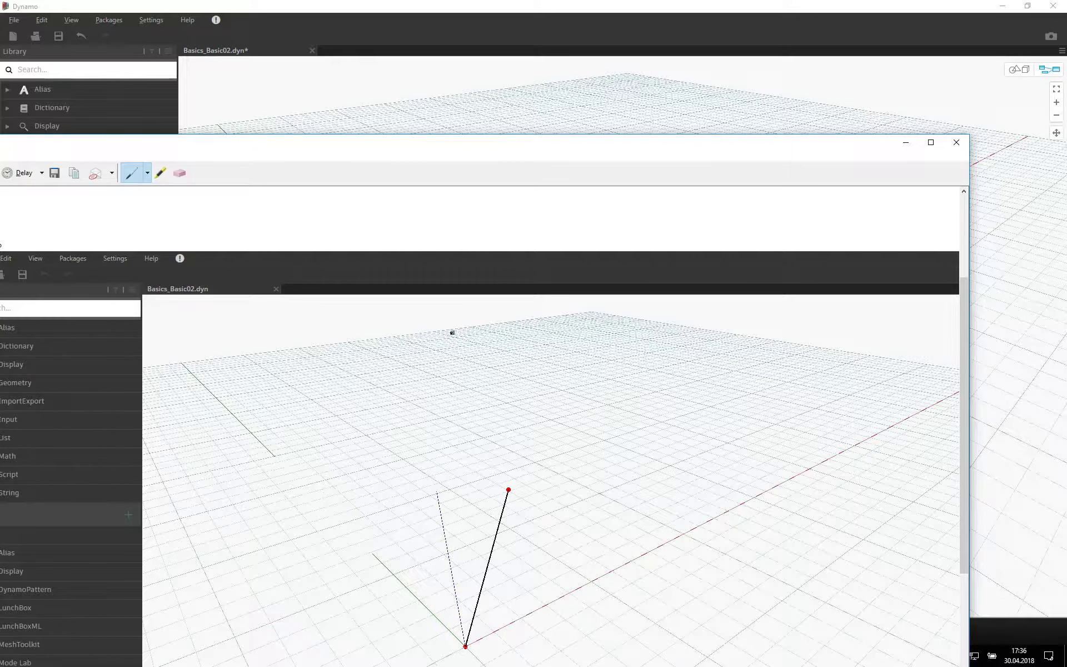
double_click(596, 138)
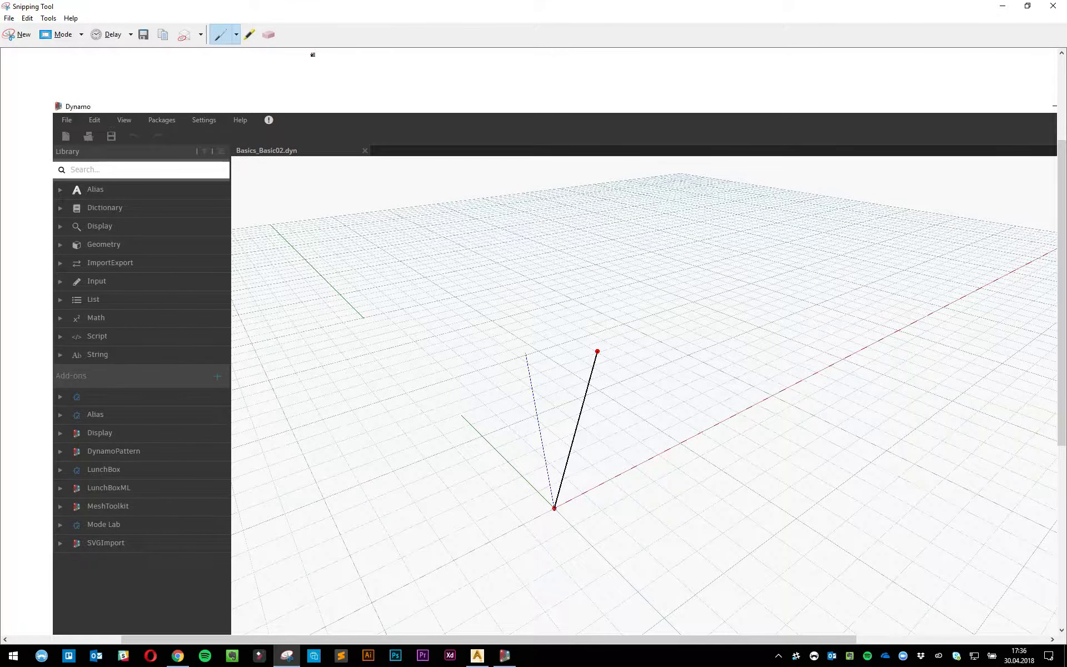
scroll(575, 341, down, 3)
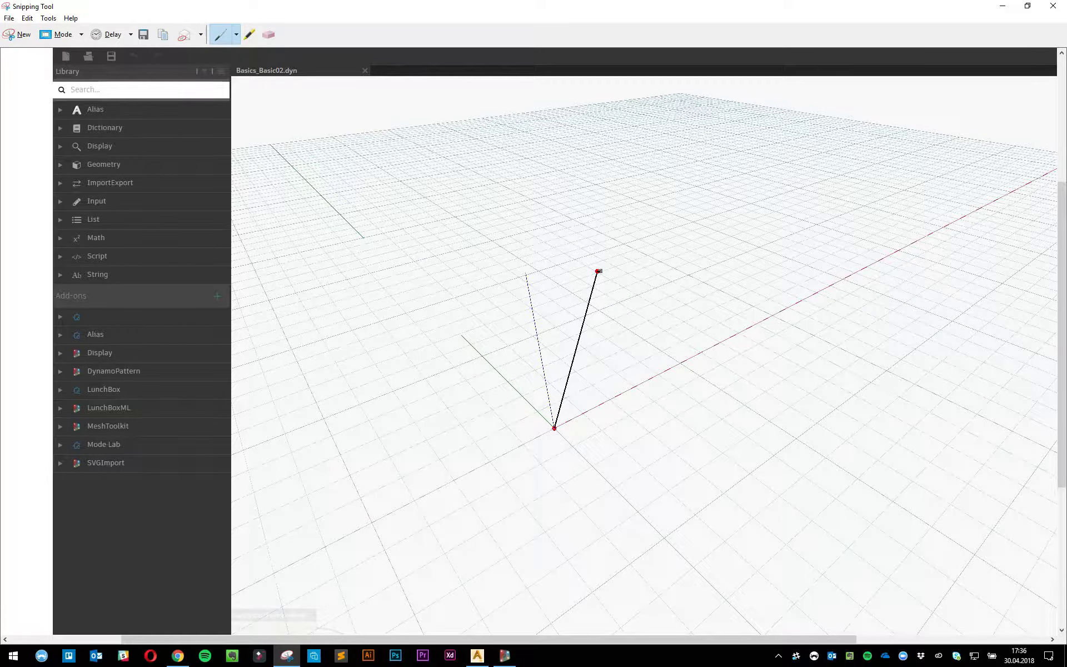
mouse_move(606, 241)
mouse_down()
mouse_move(462, 383)
mouse_move(656, 320)
mouse_move(609, 234)
mouse_up()
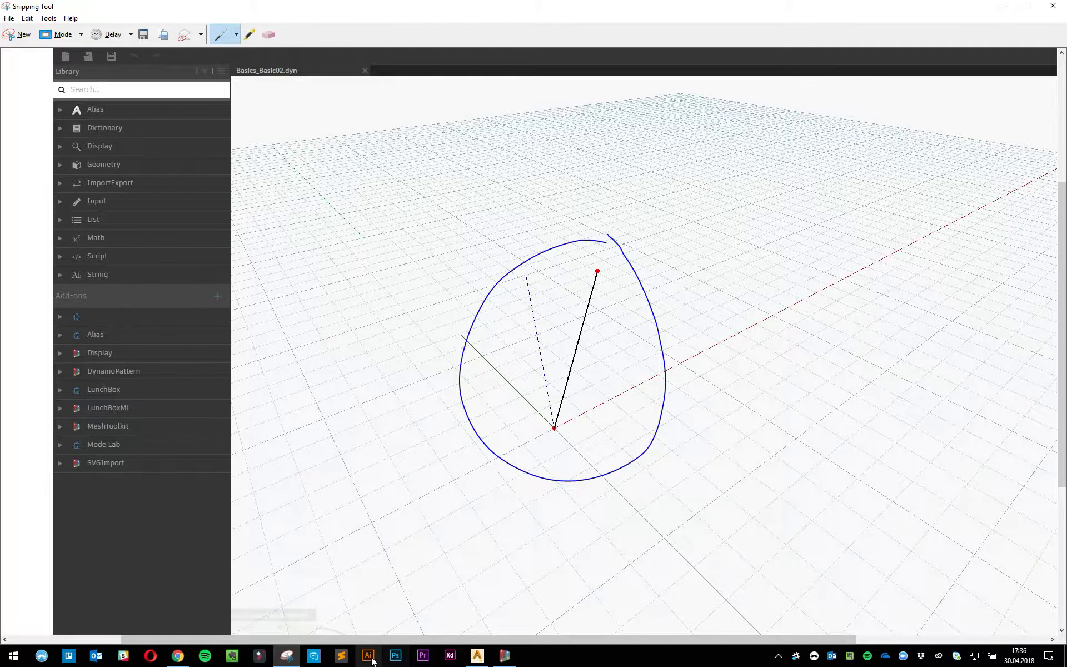
Step: Open Sublime Text with its empty untitled document, and shrink and place its window beside the circled line
click(341, 656)
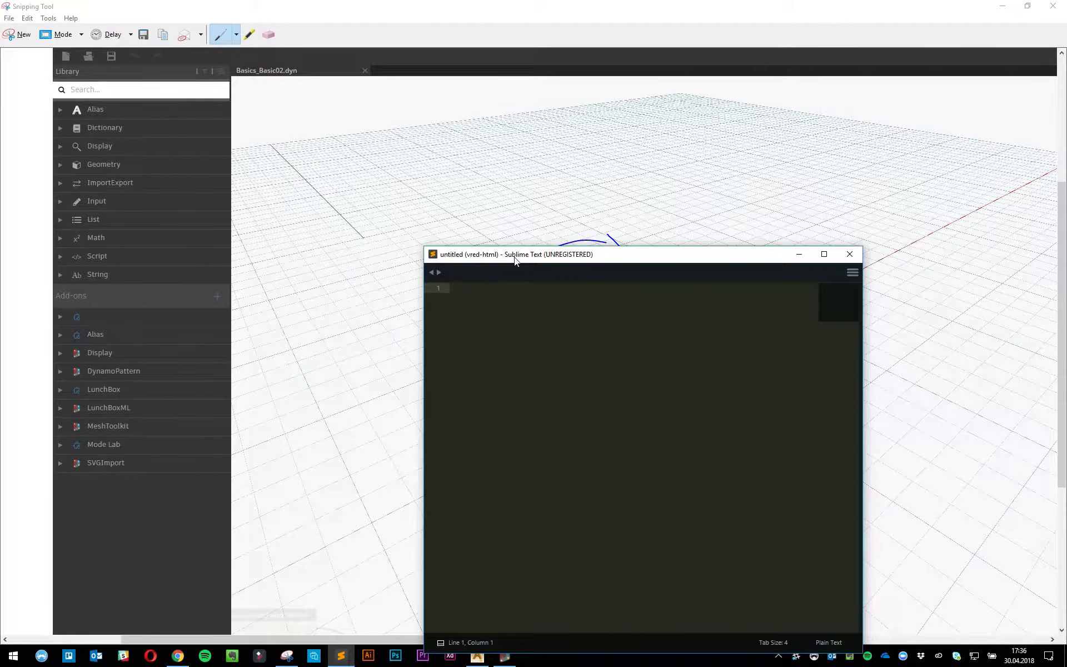
drag(515, 257, 471, 176)
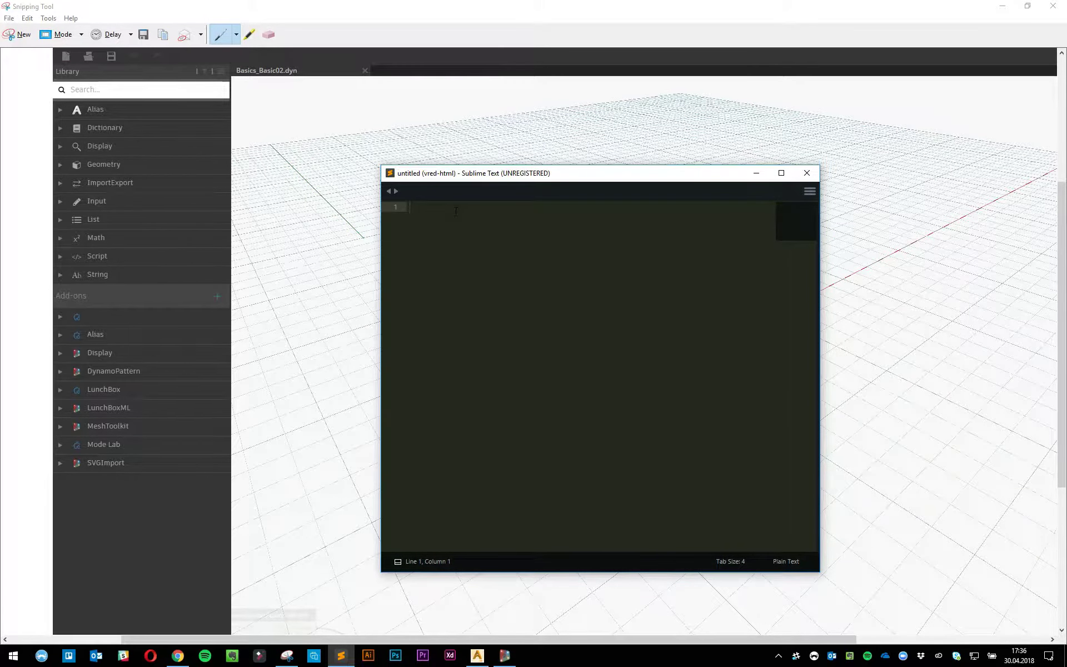
drag(483, 177, 766, 181)
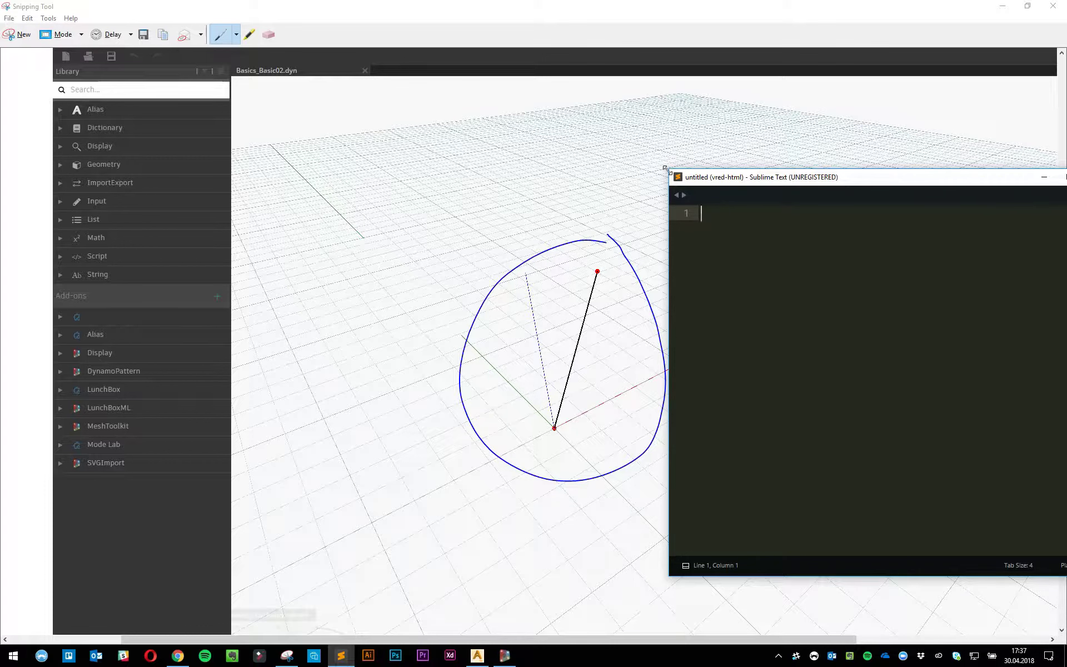
drag(668, 170, 745, 160)
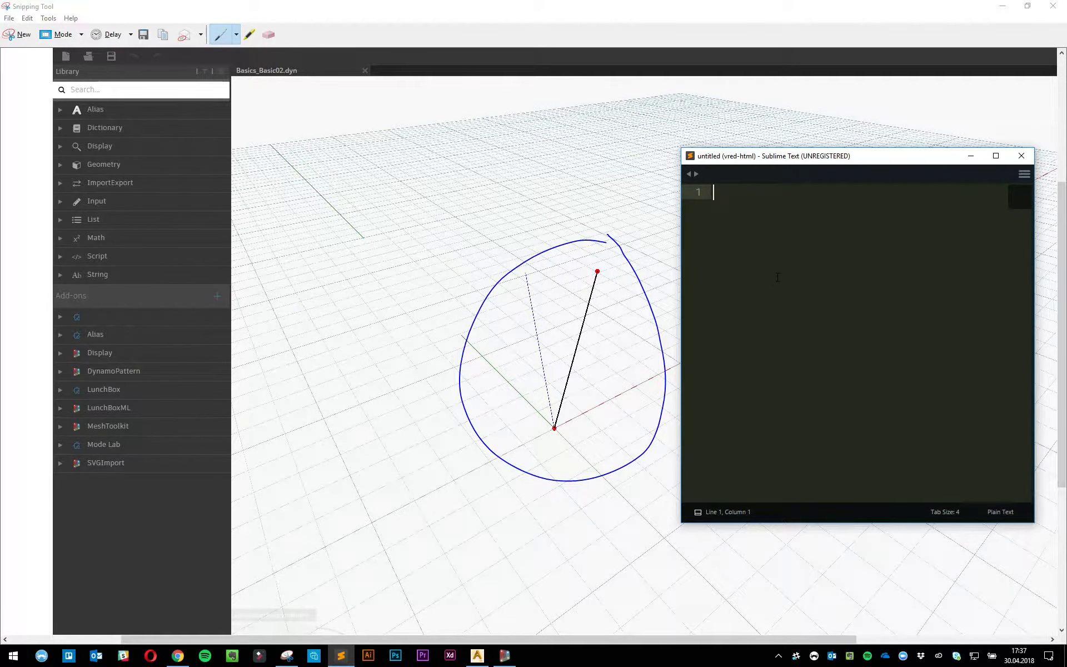
Step: Write the heading "how to create a line inside of Dynamo" in the text document, followed by a blank line
text(how )
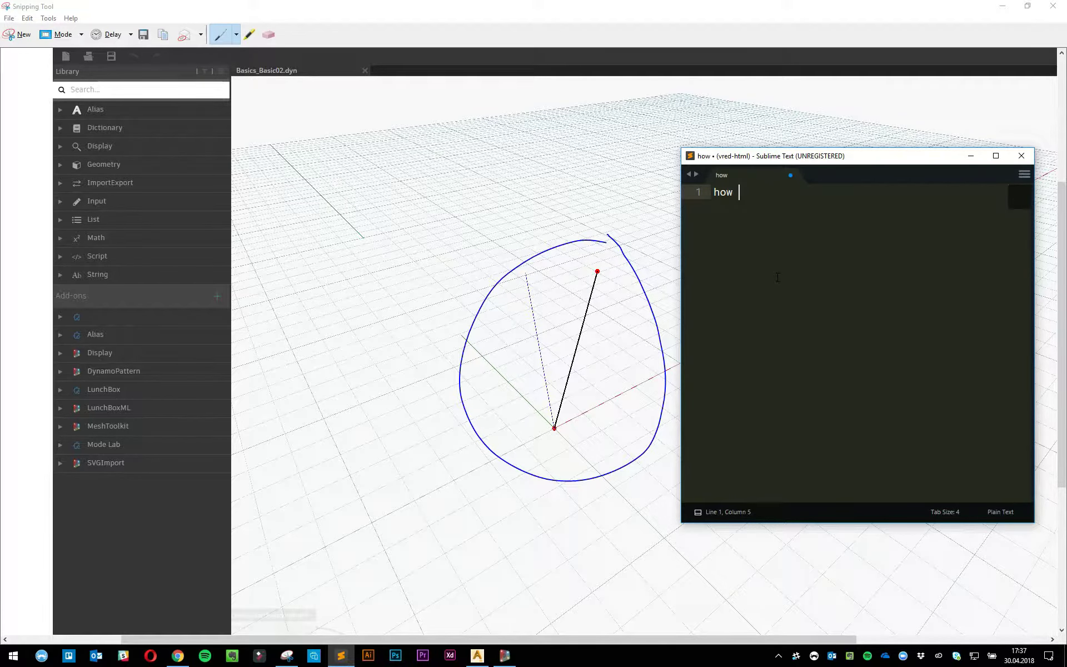
text(to create a )
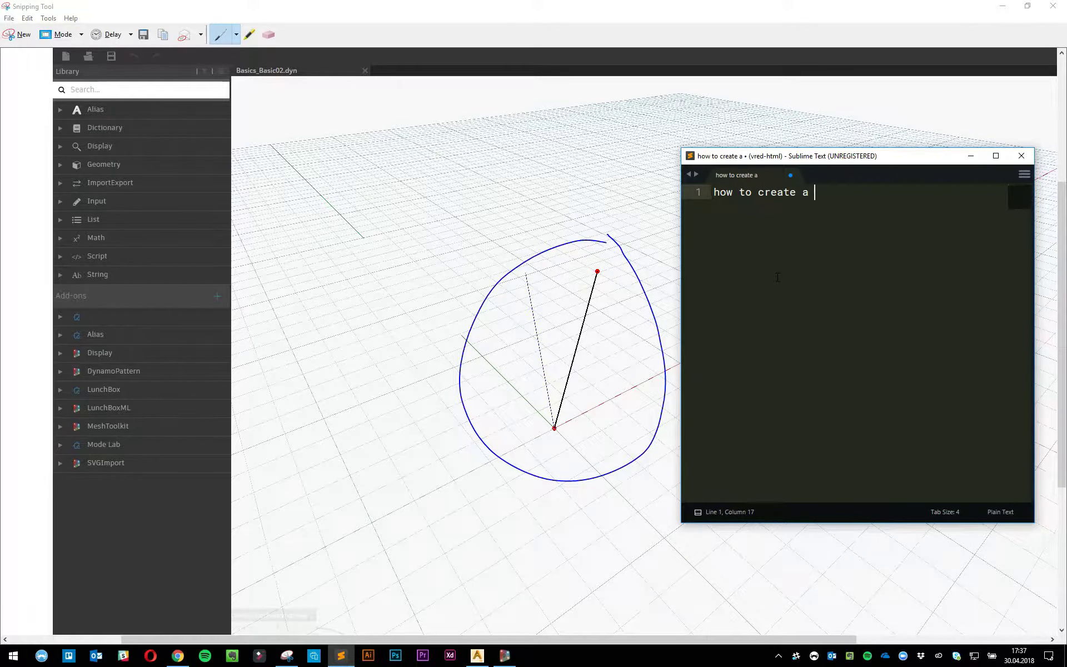
text(line )
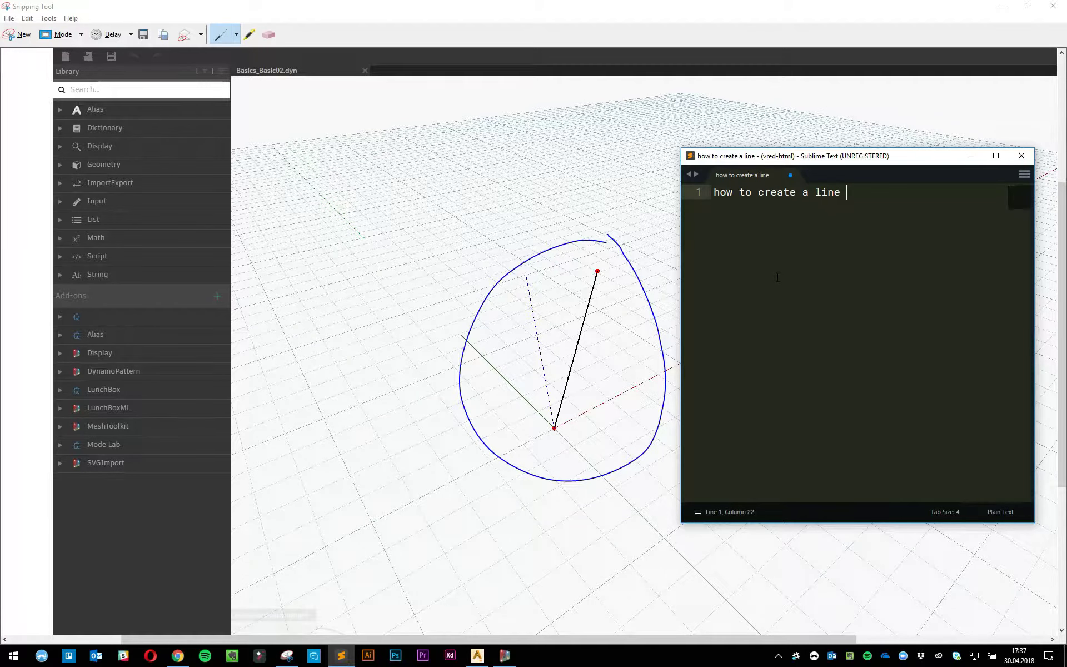
text(inside of Dynamo)
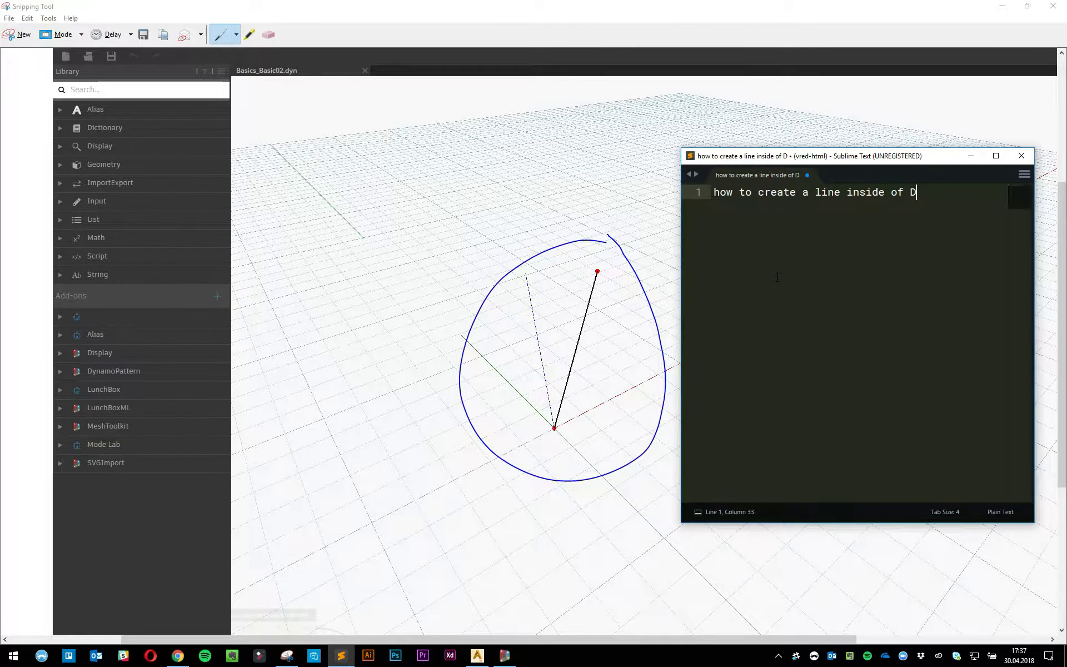
key(Return)
key(Return)
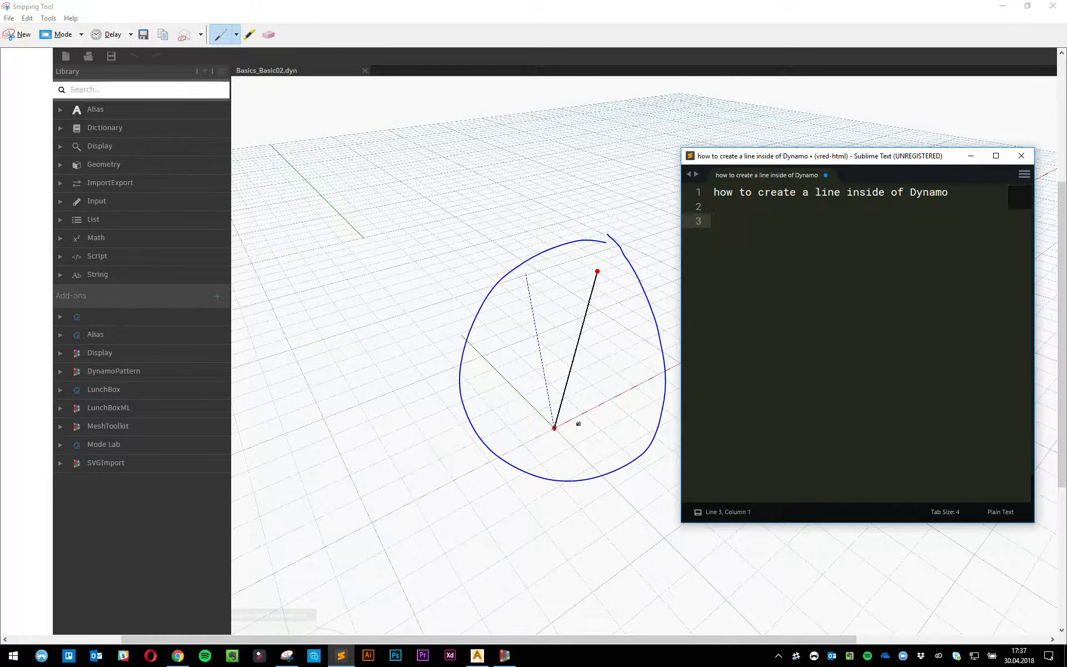
Step: Circle both endpoints of the line on the snip with the blue pen and switch back to the Sublime Text note
click(554, 423)
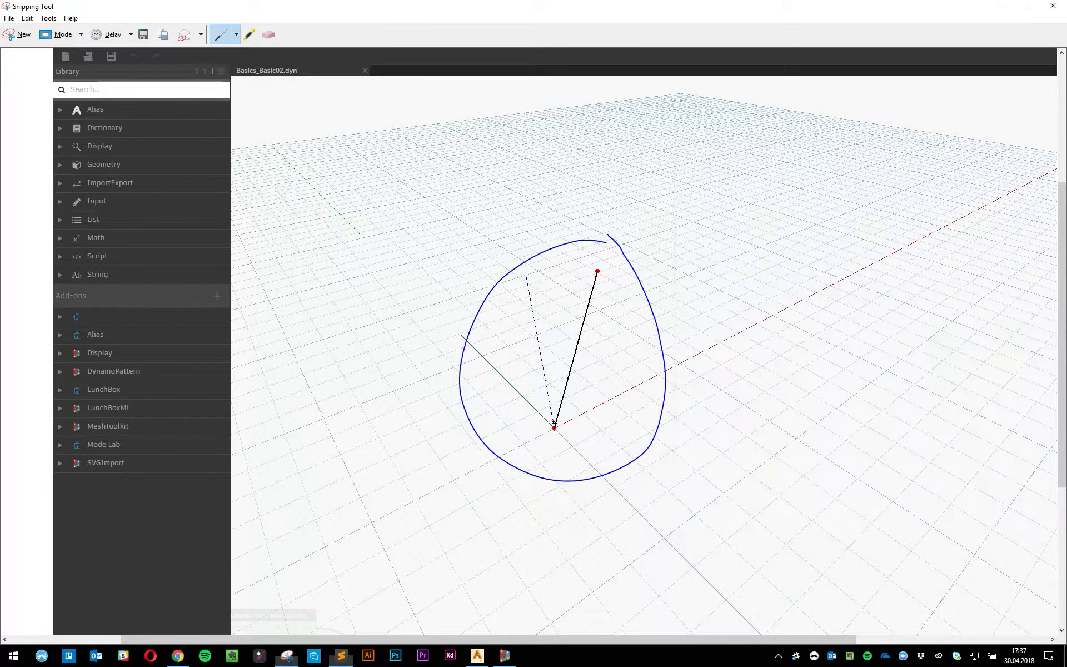
mouse_move(554, 419)
mouse_down()
mouse_move(535, 437)
mouse_move(553, 428)
mouse_up()
mouse_move(609, 254)
mouse_down()
mouse_move(594, 257)
mouse_move(605, 267)
mouse_up()
key(alt+Tab)
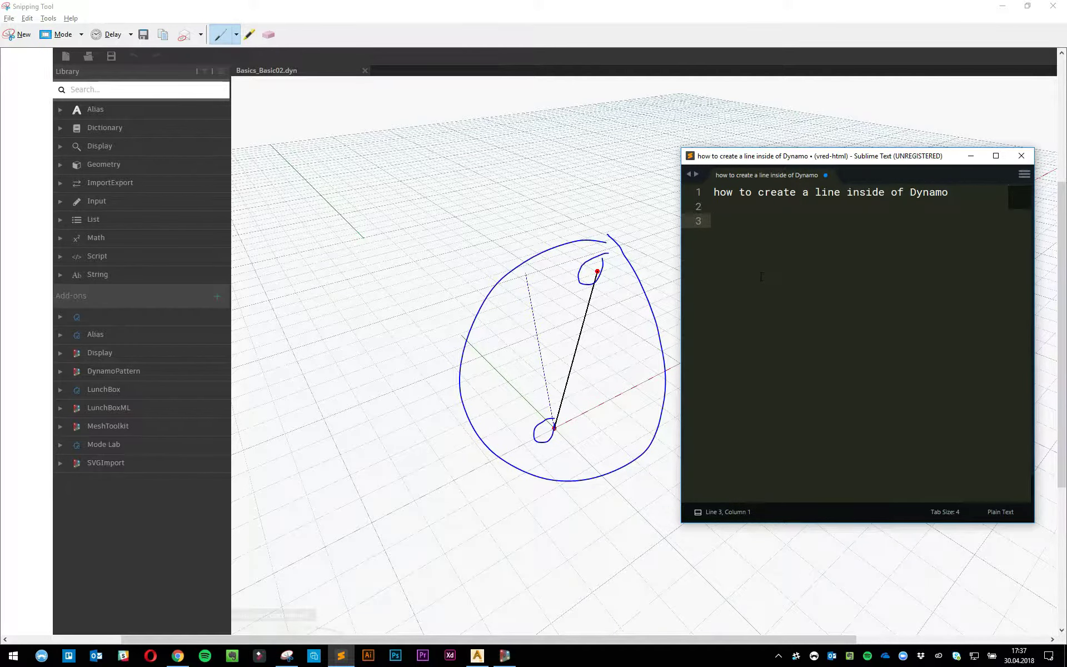
Step: Write "place a point" and "place another point" on separate lines below the heading in the note
text(place a point)
key(Return)
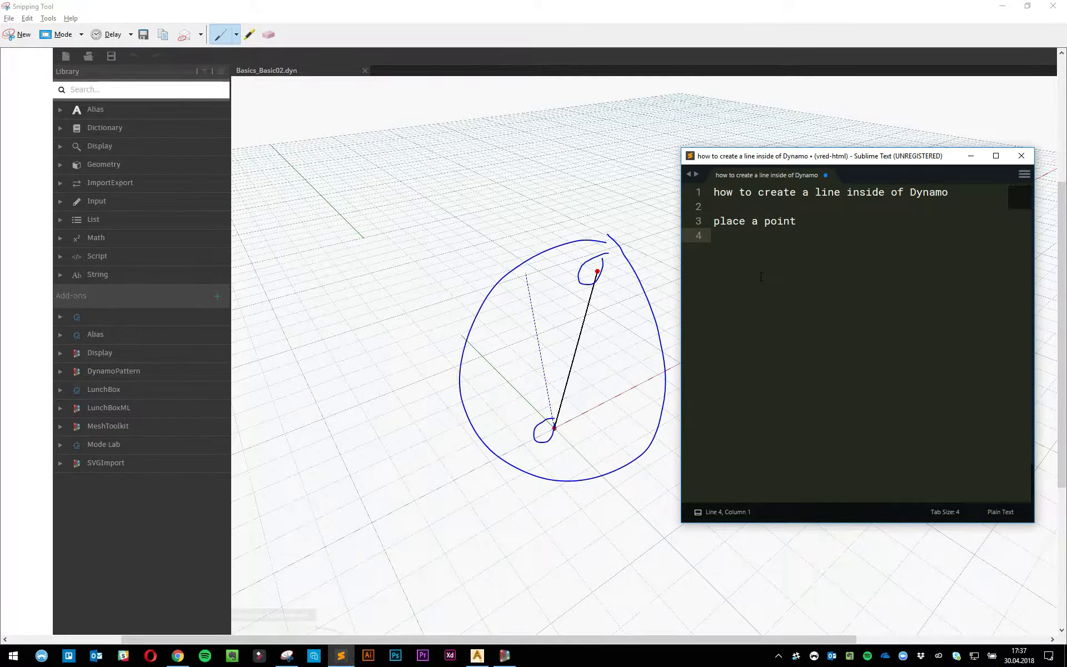
text(place another po)
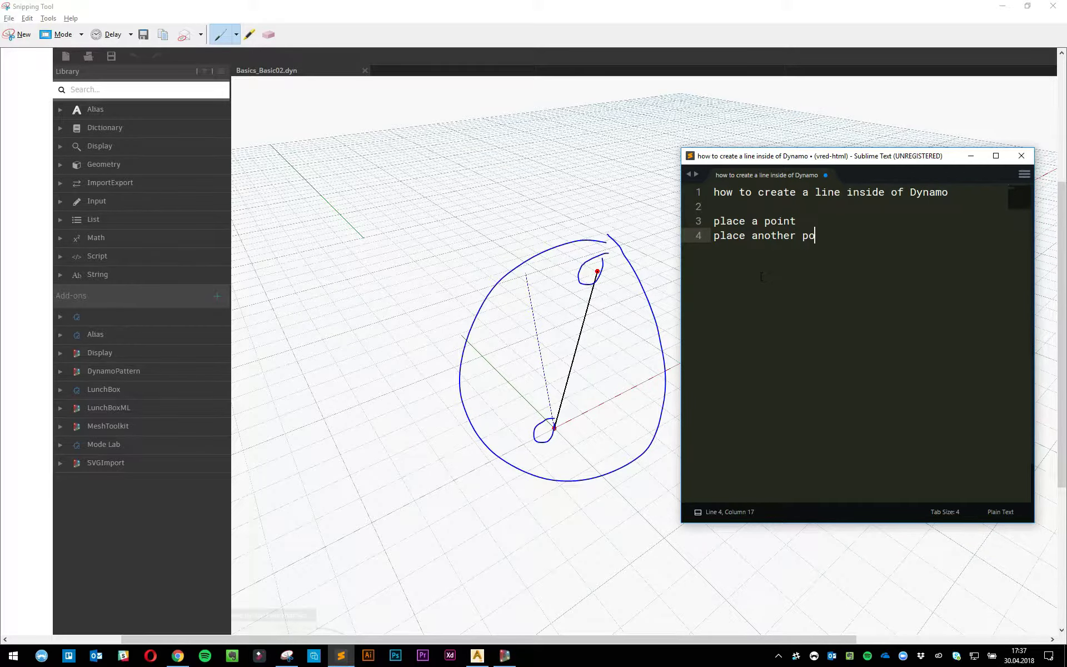
text(int)
key(Return)
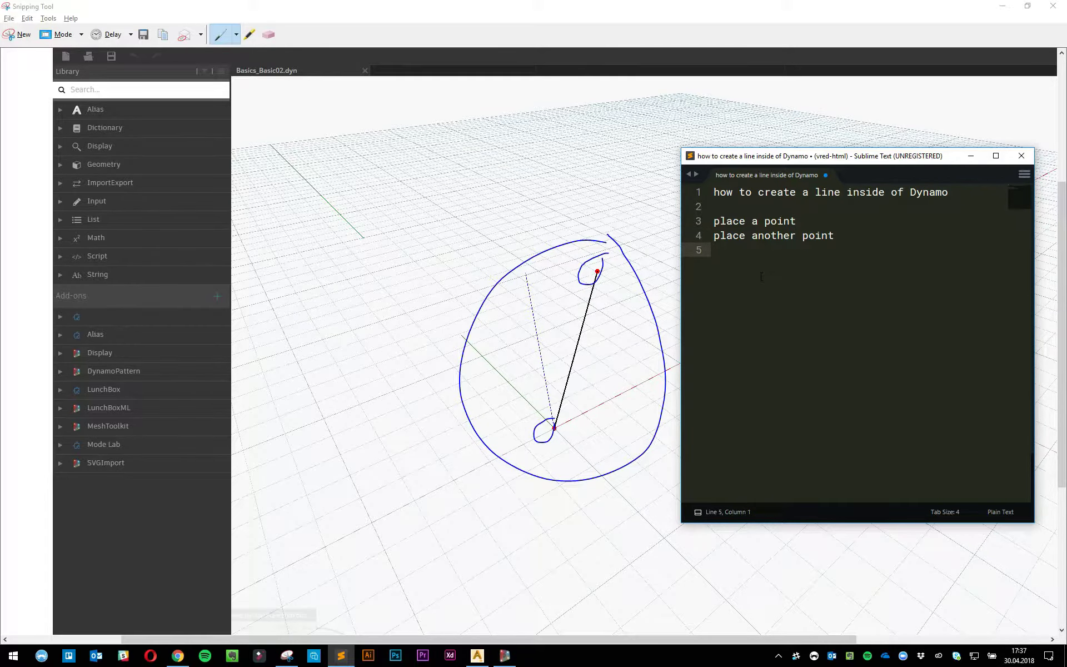
Step: Add the line "join these two points" with blank lines below it, and return the text cursor to the start of that line
text(join these two points)
key(Return)
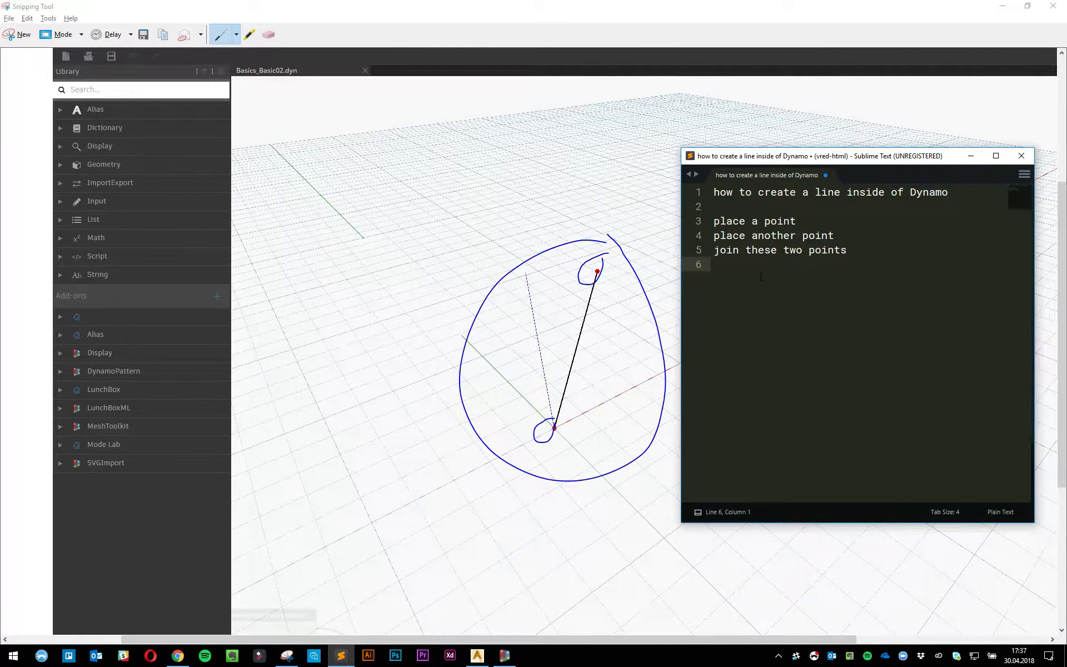
key(Return)
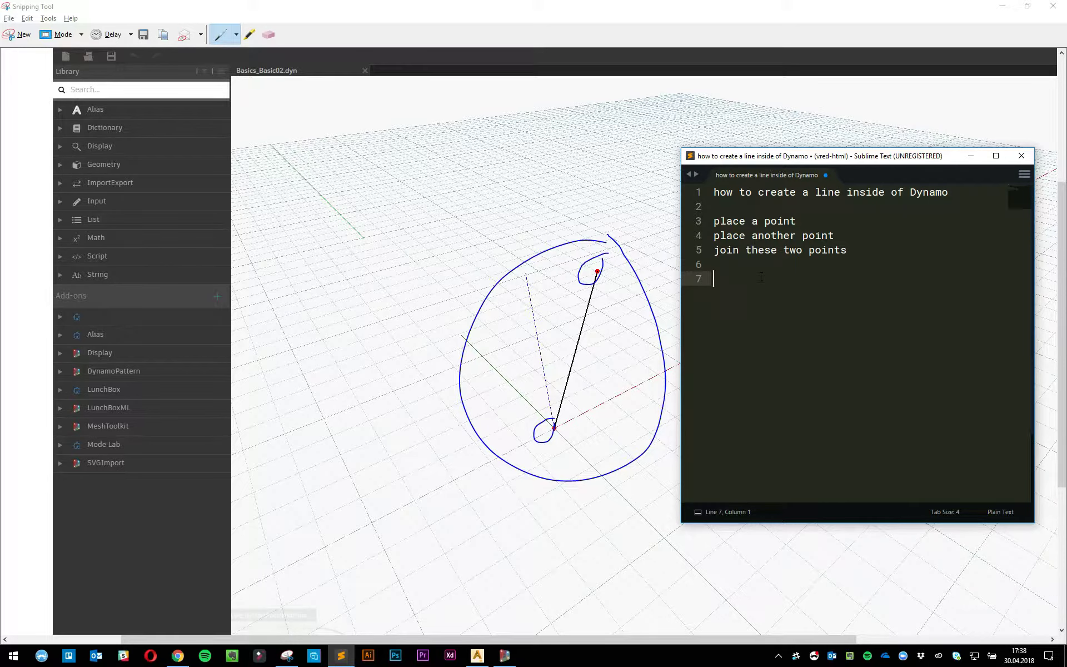
key(Up)
key(Up)
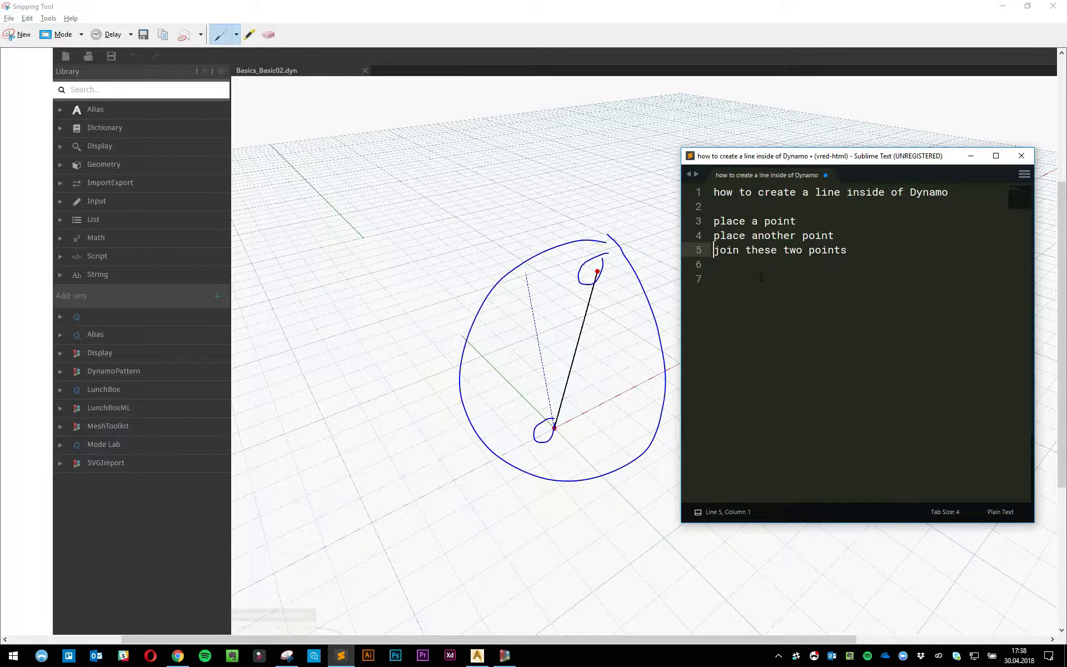